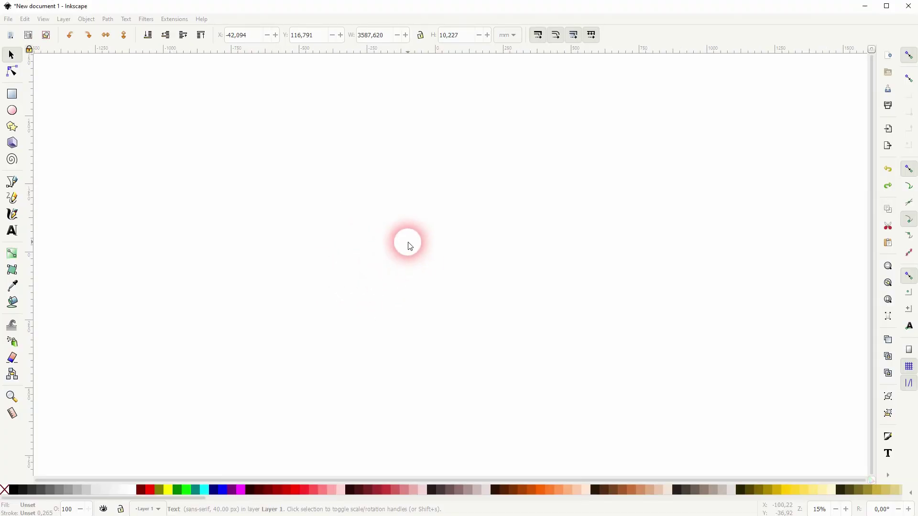
Step: Draw a tall bright red rectangle on the left, narrowed to 444.822 × 676.902
left_click(12, 94)
left_click_drag(144, 122, 275, 301)
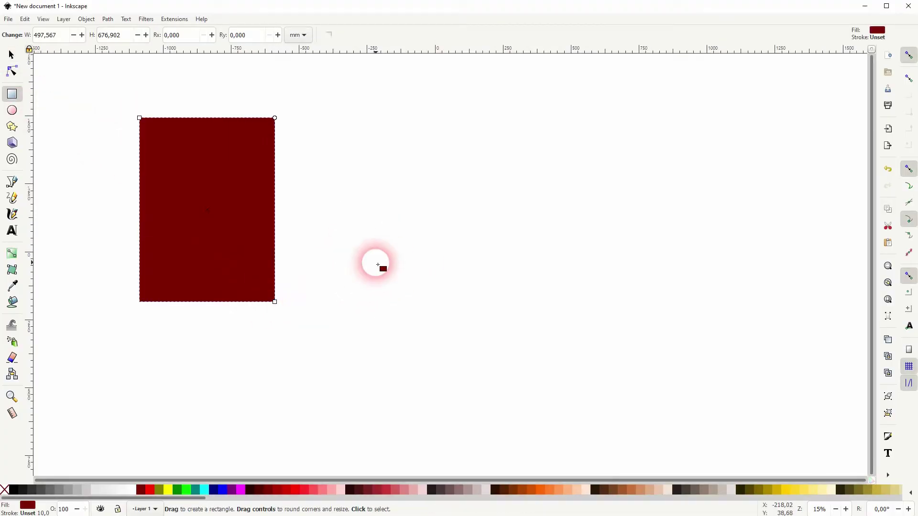
left_click(151, 490)
left_click(168, 490)
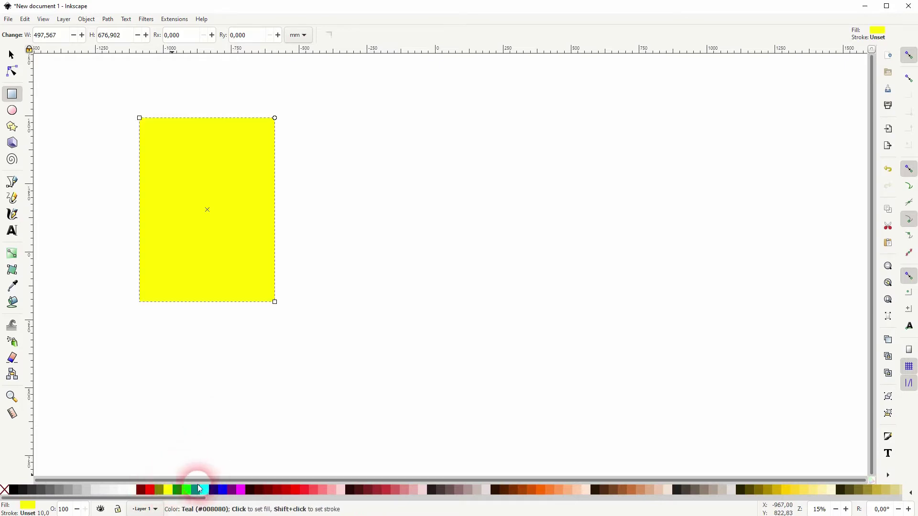
left_click_drag(149, 490, 246, 330)
left_click_drag(85, 126, 16, 67)
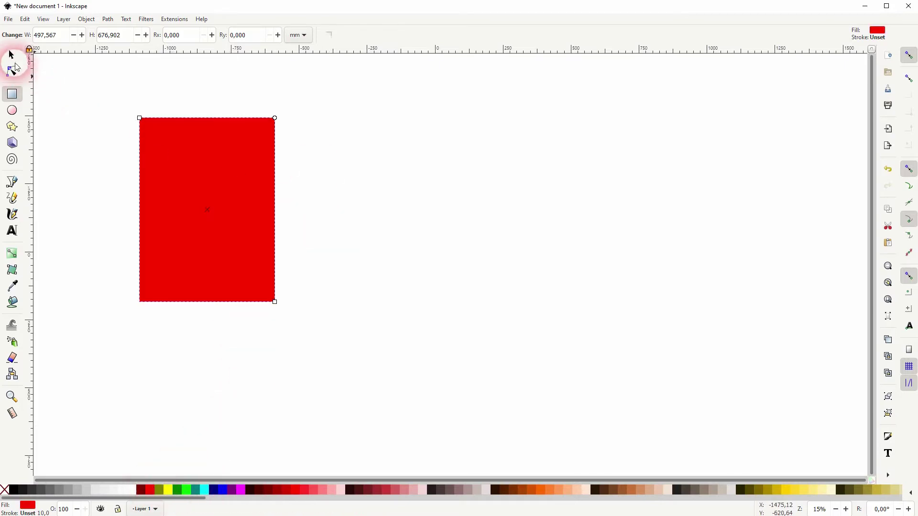
left_click(11, 55)
left_click_drag(279, 210, 261, 213)
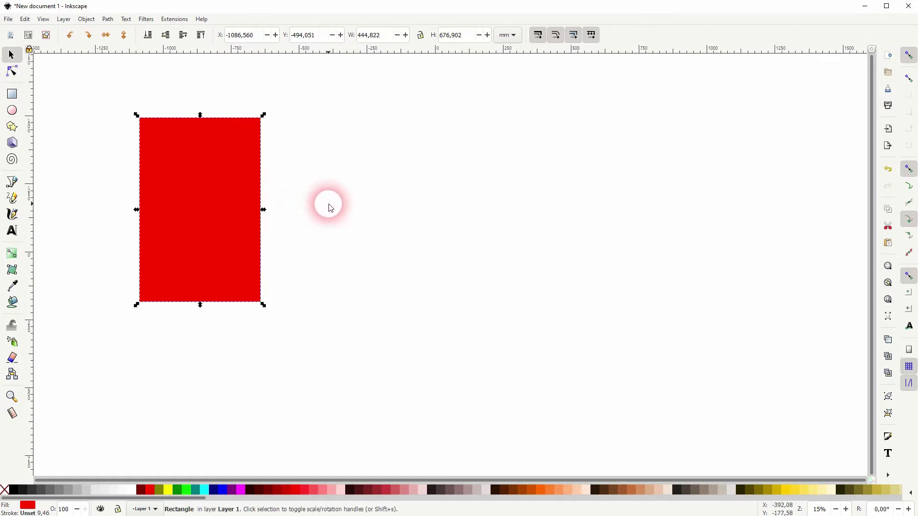
Step: Draw a red five-pointed star right of the rectangle and move it down-right into place
left_click(51, 137)
left_click(12, 127)
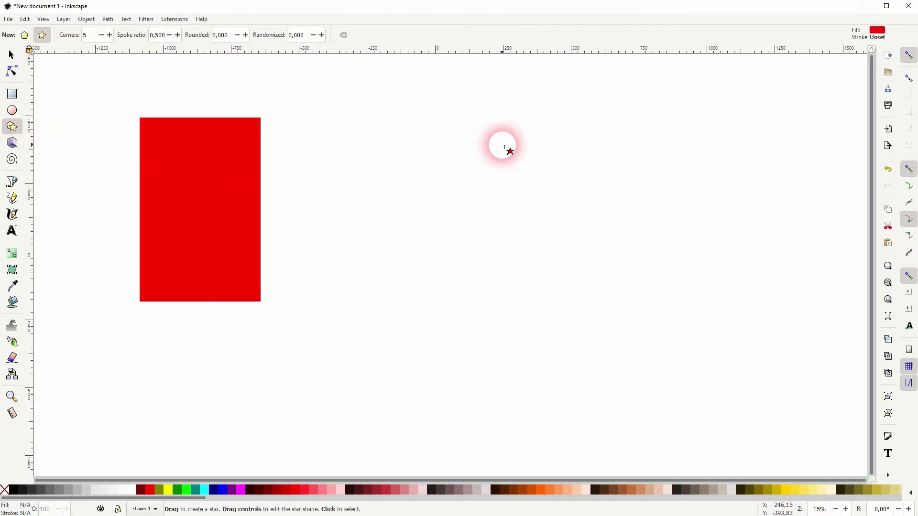
left_click_drag(504, 148, 572, 231)
left_click(11, 56)
left_click_drag(512, 137, 534, 194)
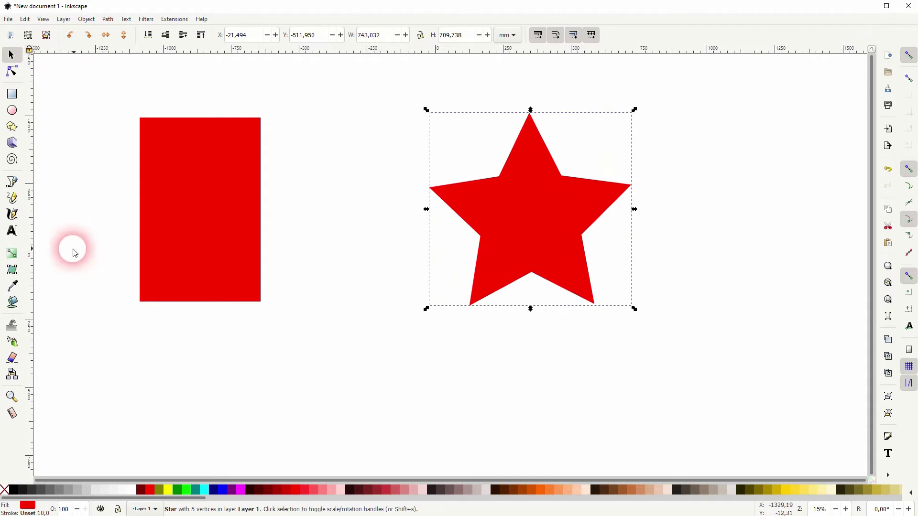
Step: Paste a long bold 40 px line of Lorem ipsum text beneath the rectangle and star
left_click(12, 230)
left_click(194, 383)
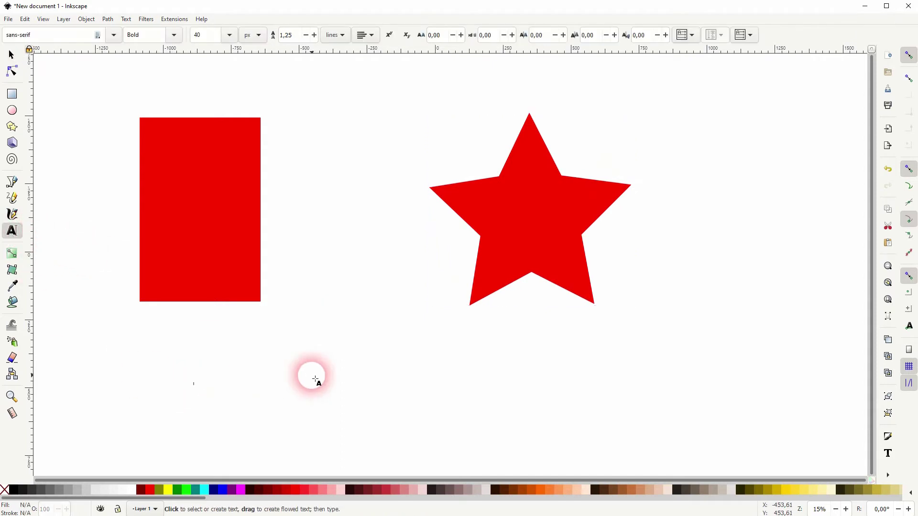
key("ctrl+v")
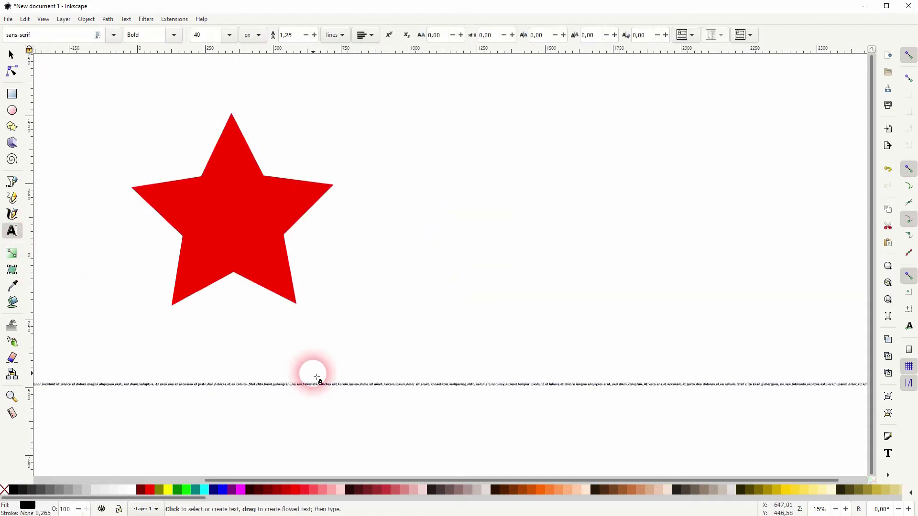
left_click(10, 54)
scroll(199, 359, "down", 2)
left_click_drag(199, 359, 479, 327)
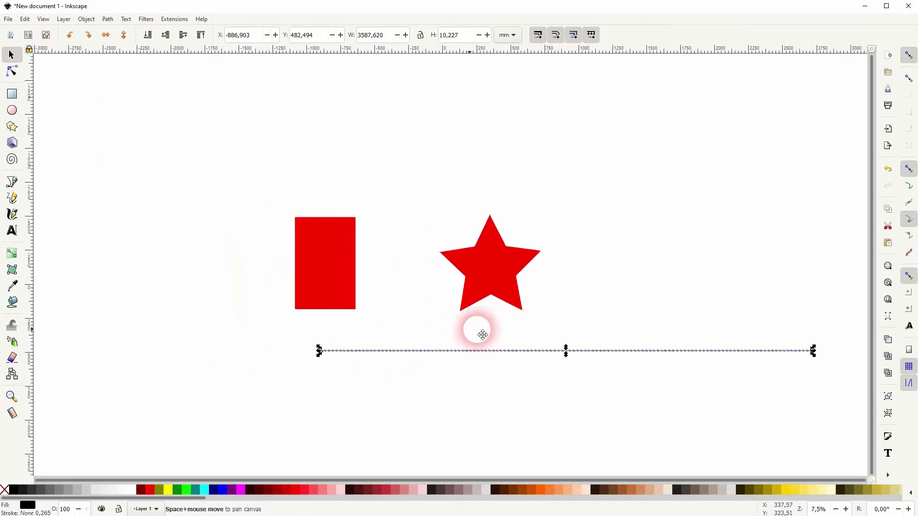
scroll(355, 352, "up", 6)
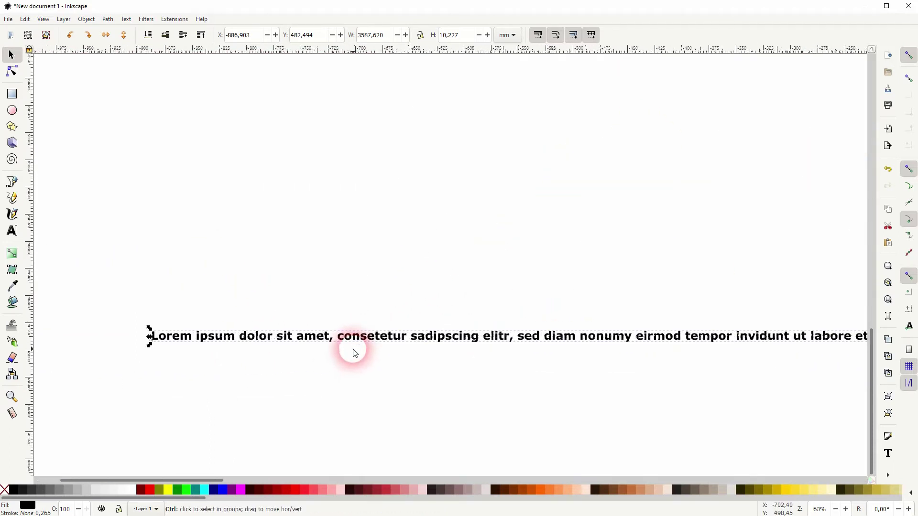
scroll(332, 335, "down", 4)
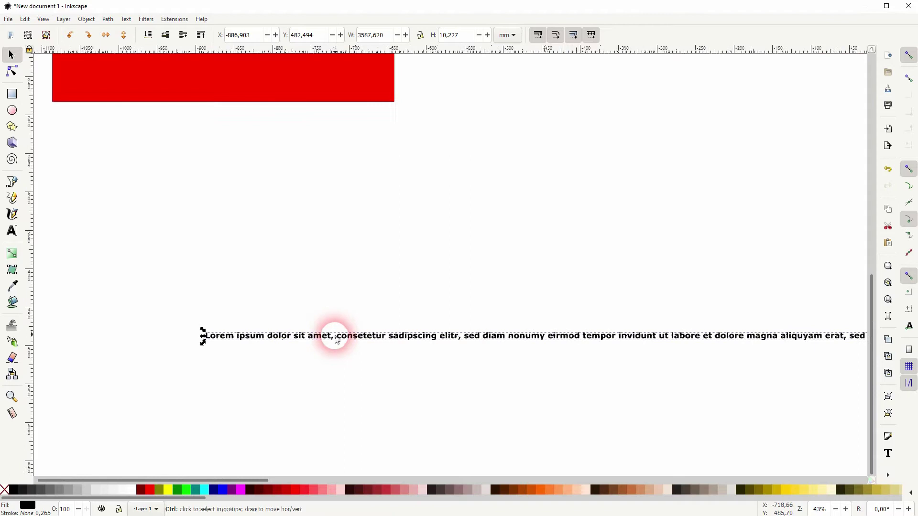
left_click_drag(381, 313, 360, 360)
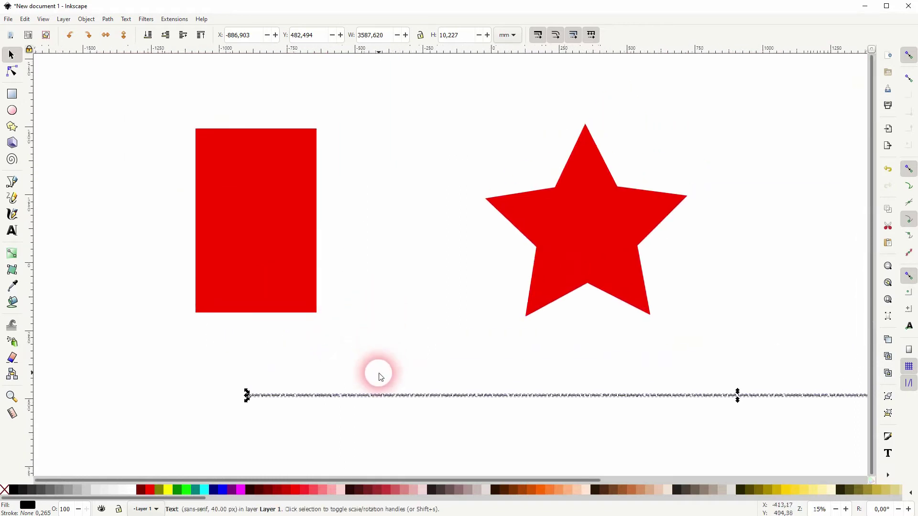
Step: Select the text with the rectangle and apply Text > Flow into Frame so it wraps inside
left_click(240, 239, "shift")
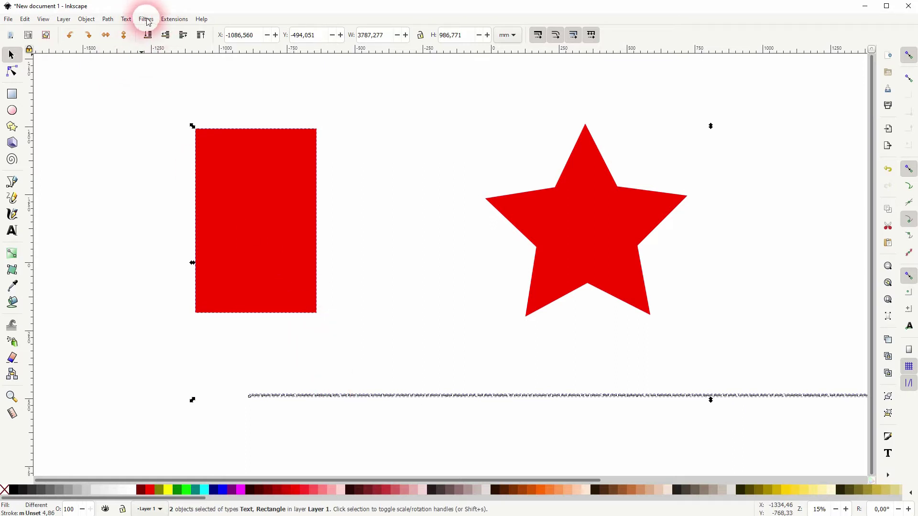
left_click(126, 19)
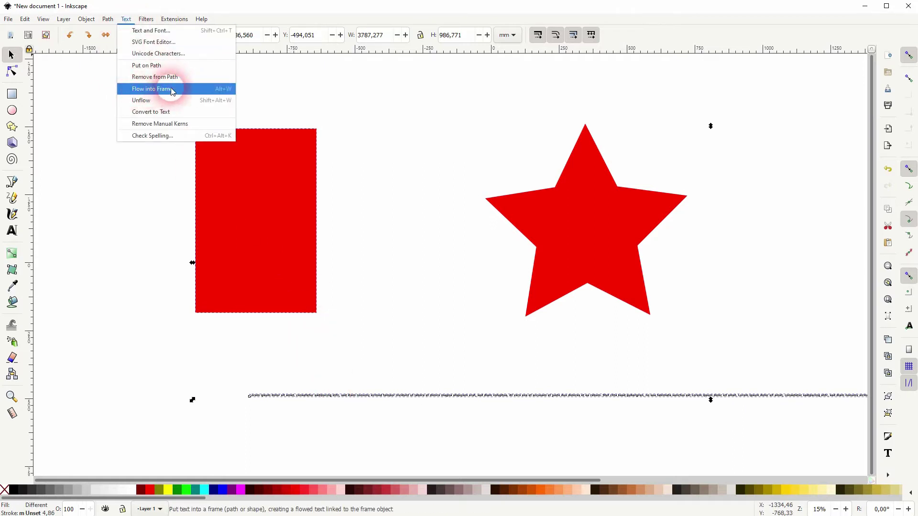
left_click(190, 89)
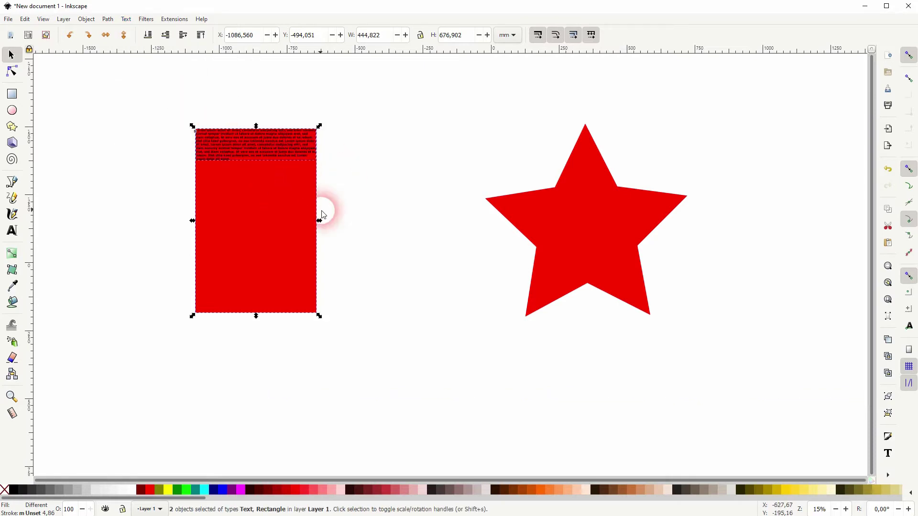
left_click(354, 211)
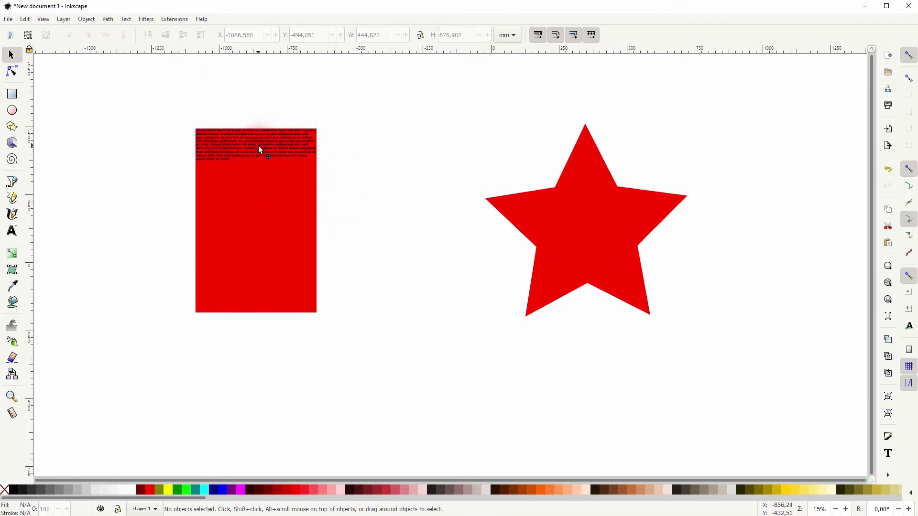
Step: Raise the flowed text's font size to 80 px, then 160 px
left_click(261, 150)
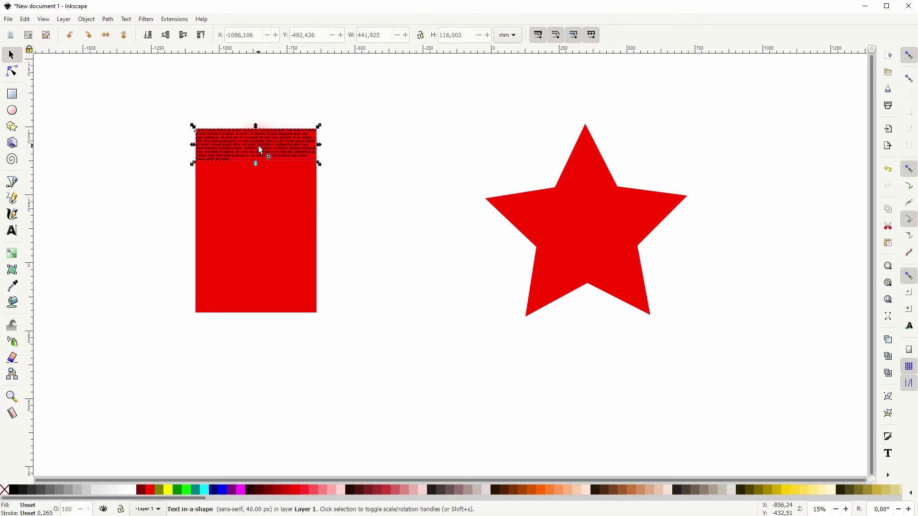
left_click(12, 232)
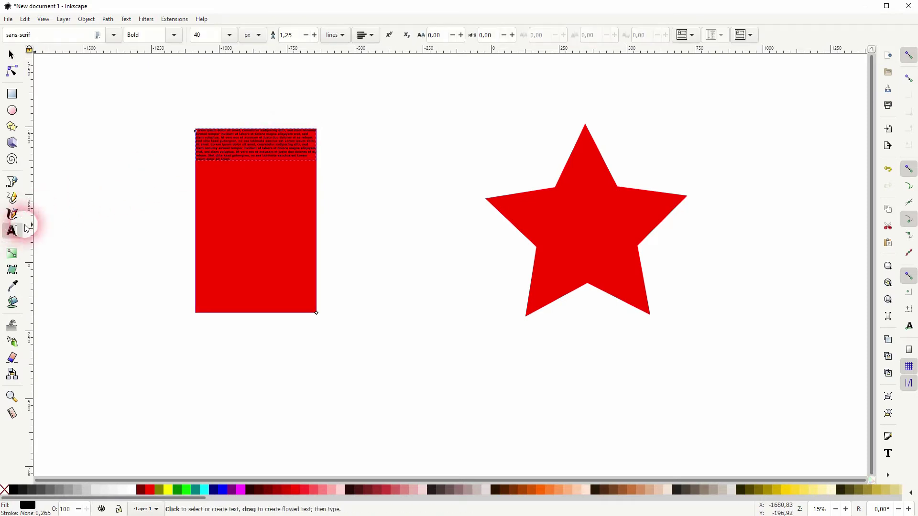
left_click(201, 35)
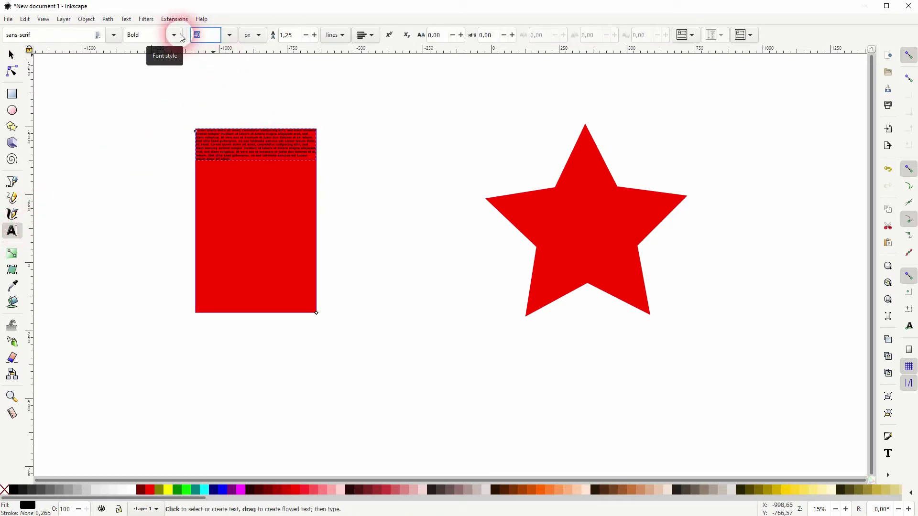
key("Return")
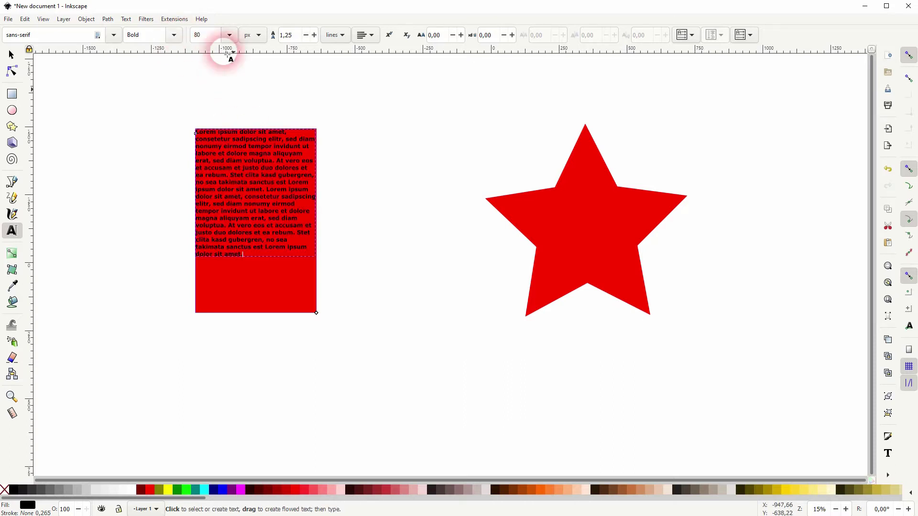
left_click_drag(206, 37, 186, 40)
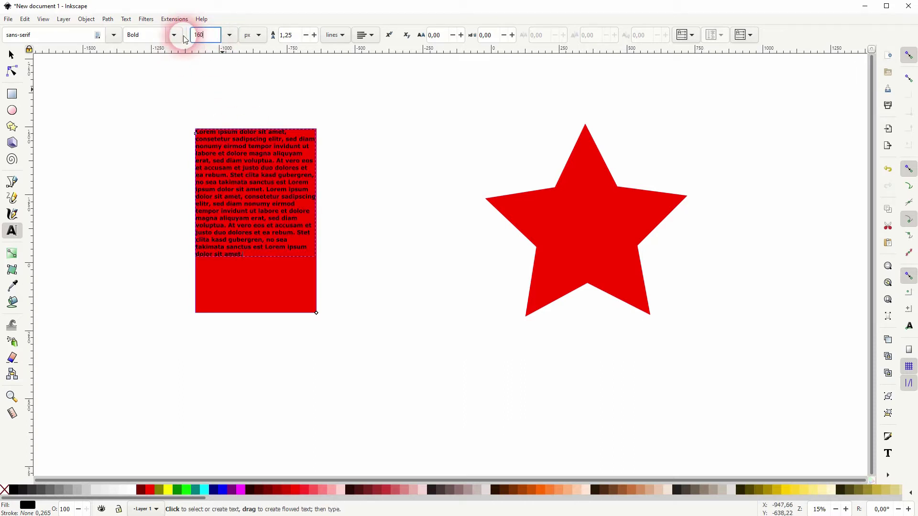
key("Return")
left_click(12, 58)
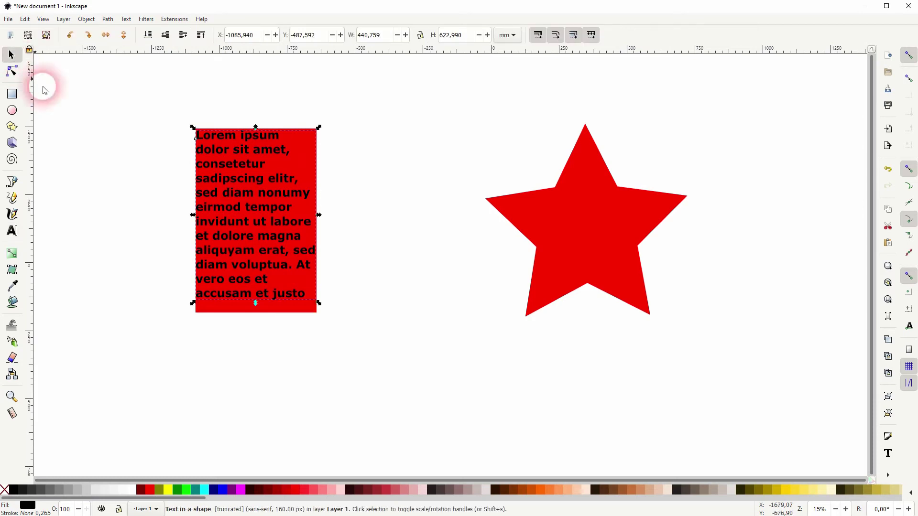
Step: Try narrowing the text frame, then undo the squeezed result
left_click_drag(322, 216, 283, 217)
key("alt")
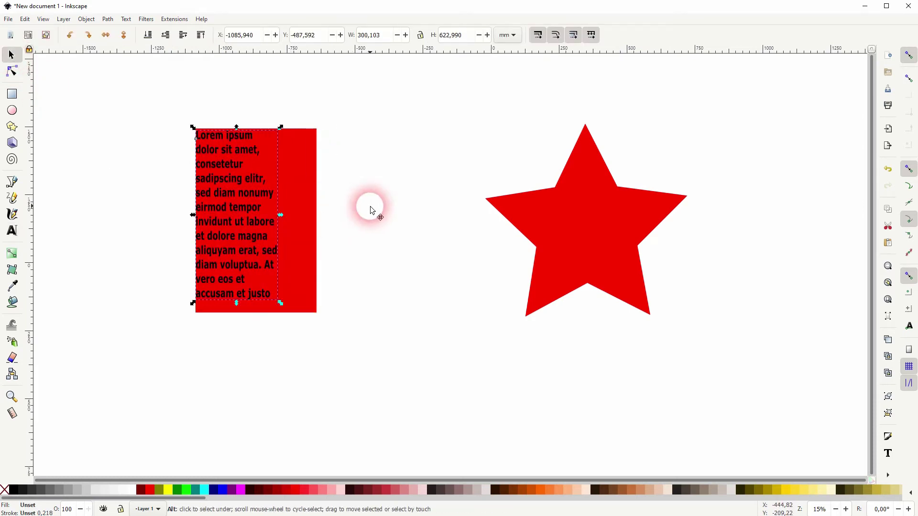
left_click(388, 291)
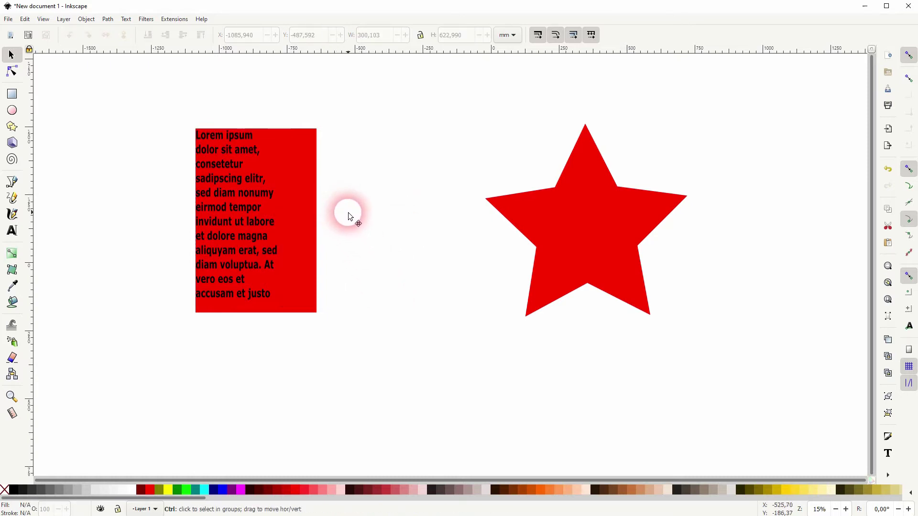
key("ctrl+z")
Step: Widen and heighten the rectangle to 576.686 × 826.348 so the text rewraps
left_click(306, 152)
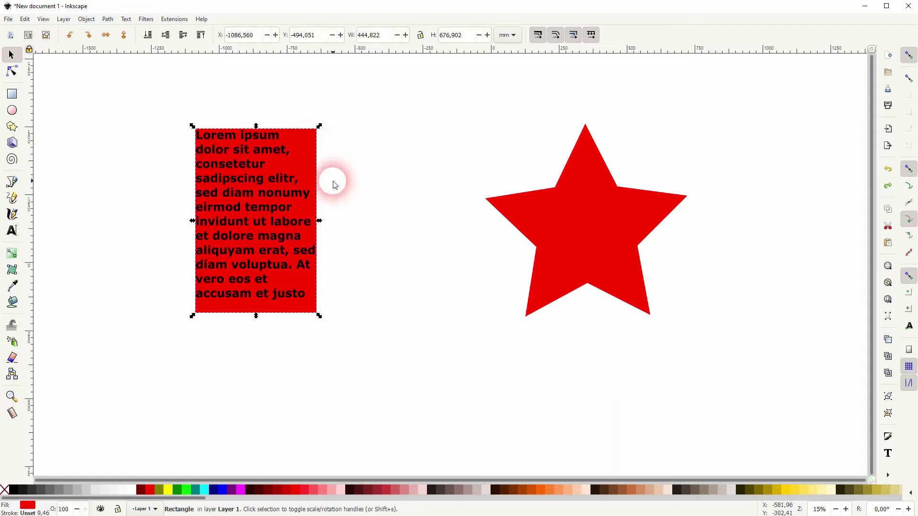
left_click_drag(317, 220, 361, 226)
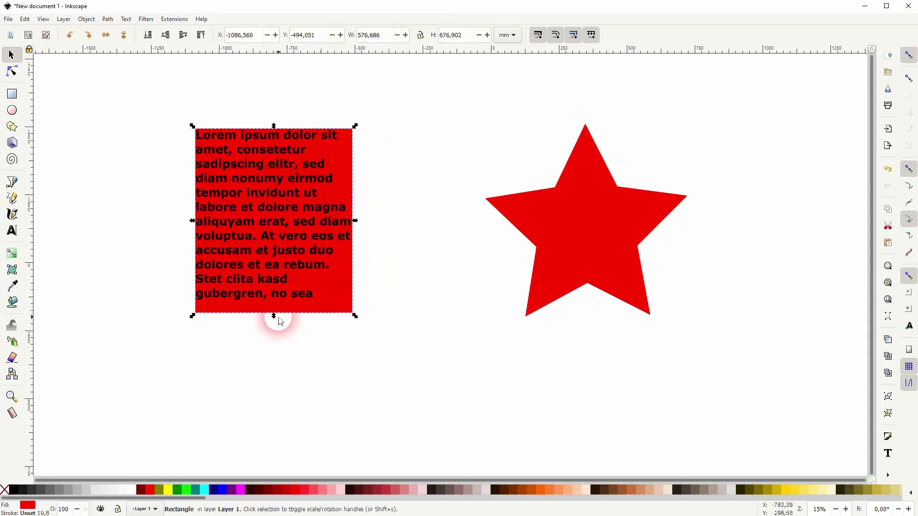
left_click_drag(274, 313, 273, 356)
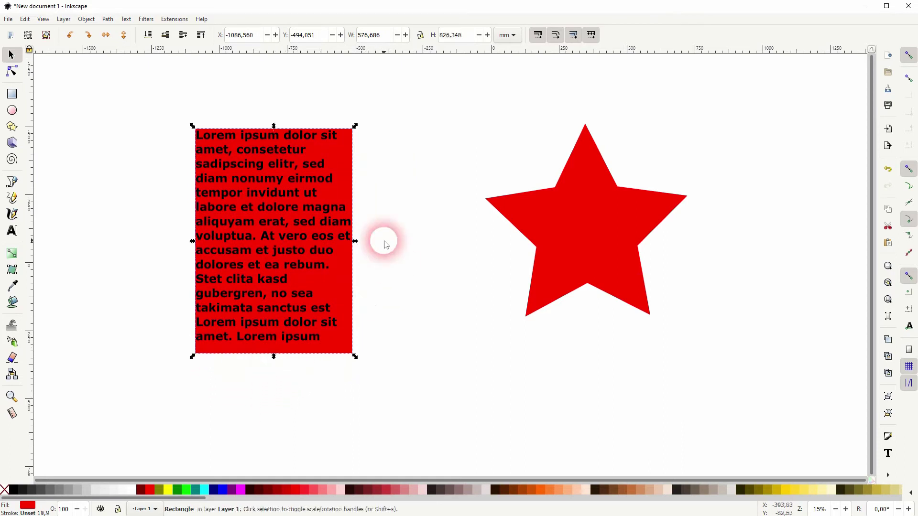
Step: Rotate the text-filled red rectangle counter-clockwise
left_click(349, 145)
left_click_drag(355, 127, 272, 124)
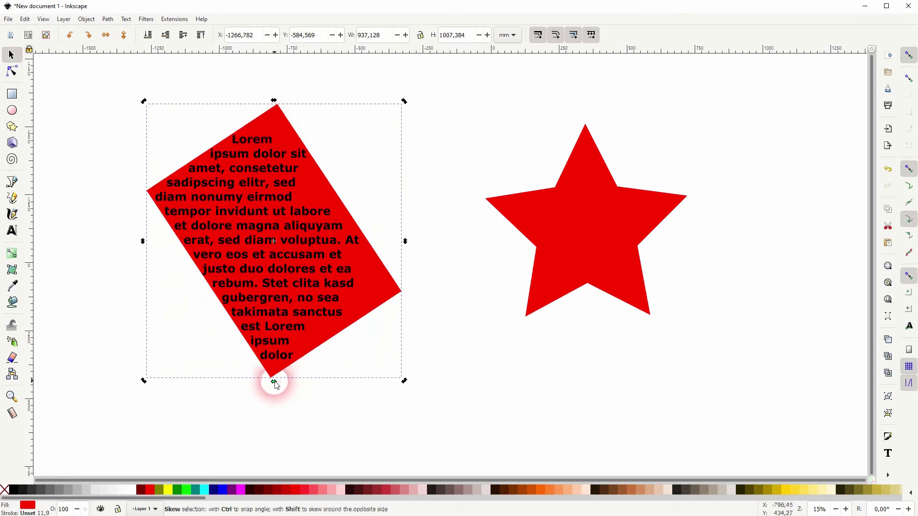
left_click(290, 385)
Step: Stretch the tilted rectangle slightly taller to 937.128 × 1054.998, then select the flowed text
left_click(274, 376)
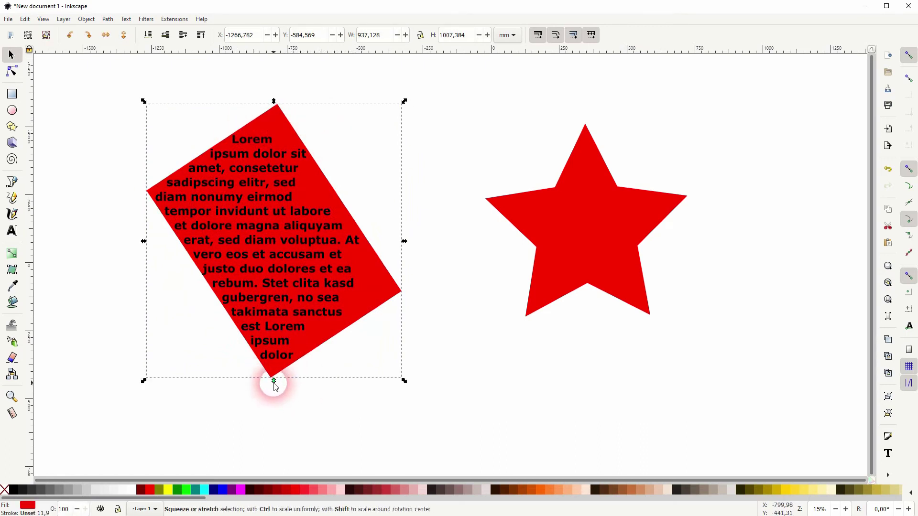
mouse_move(275, 387)
left_mouse_down()
mouse_move(271, 437)
mouse_move(266, 365)
mouse_move(270, 392)
left_mouse_up()
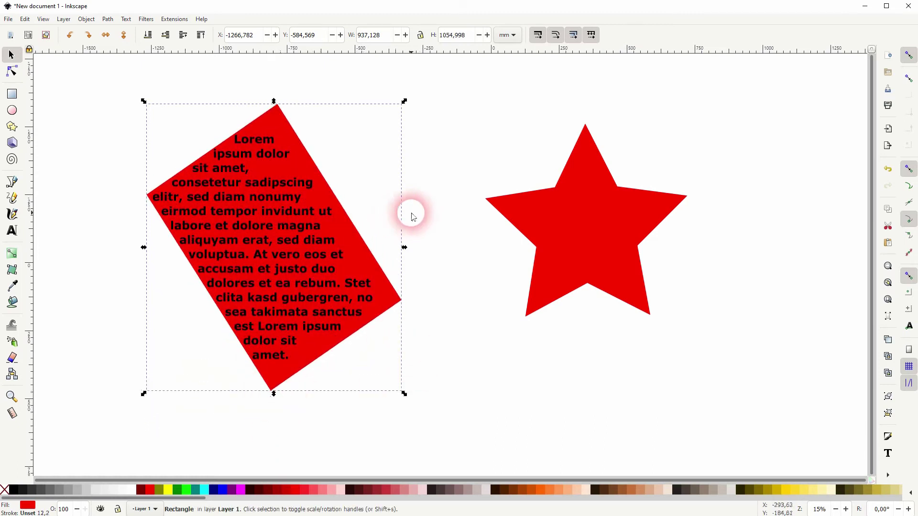
left_click(431, 211)
left_click(299, 211)
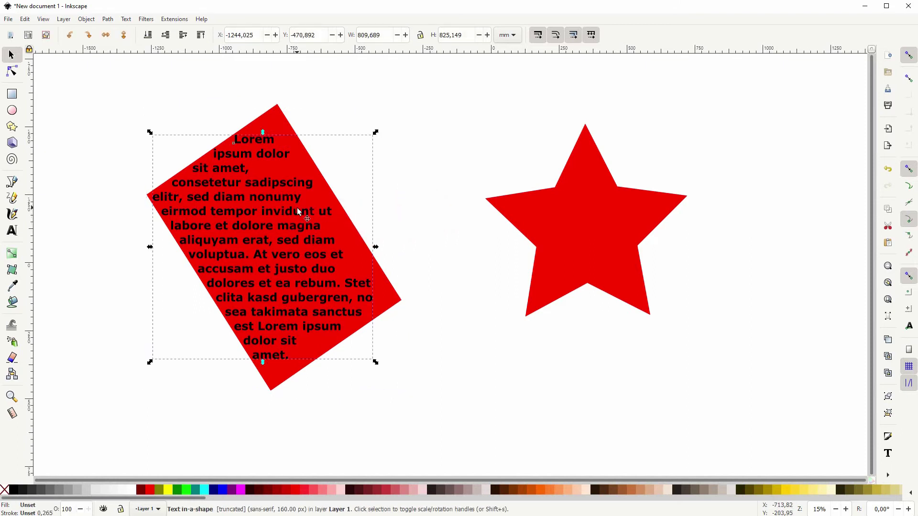
Step: Set the flowed paragraph's alignment to Center after briefly trying Justify
left_click(12, 231)
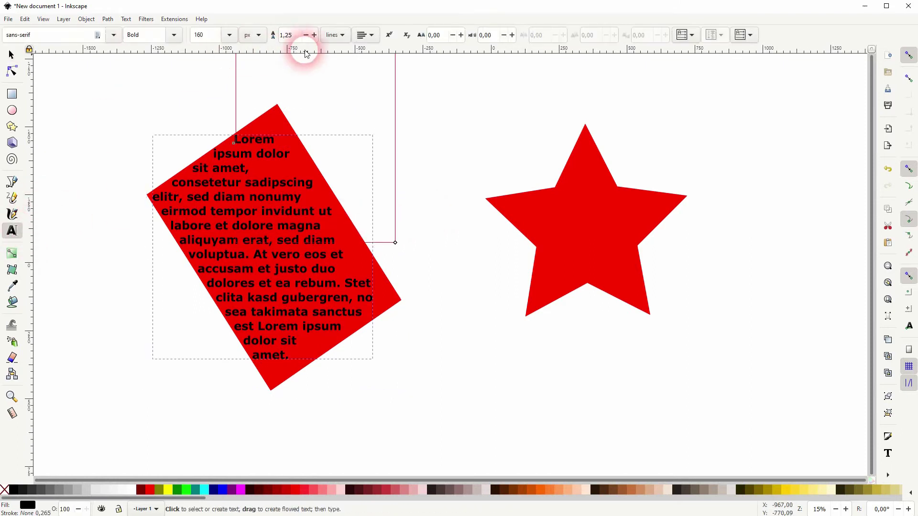
left_click(367, 52)
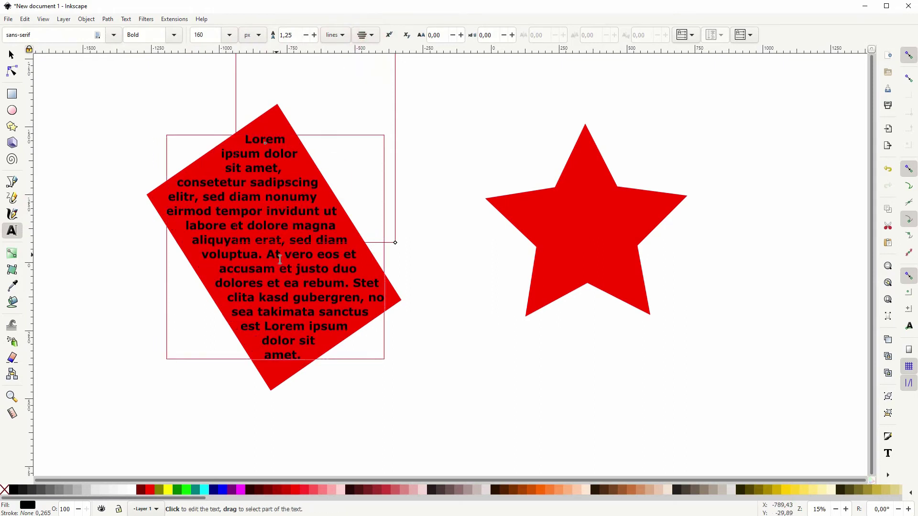
left_click(367, 35)
left_click(367, 66)
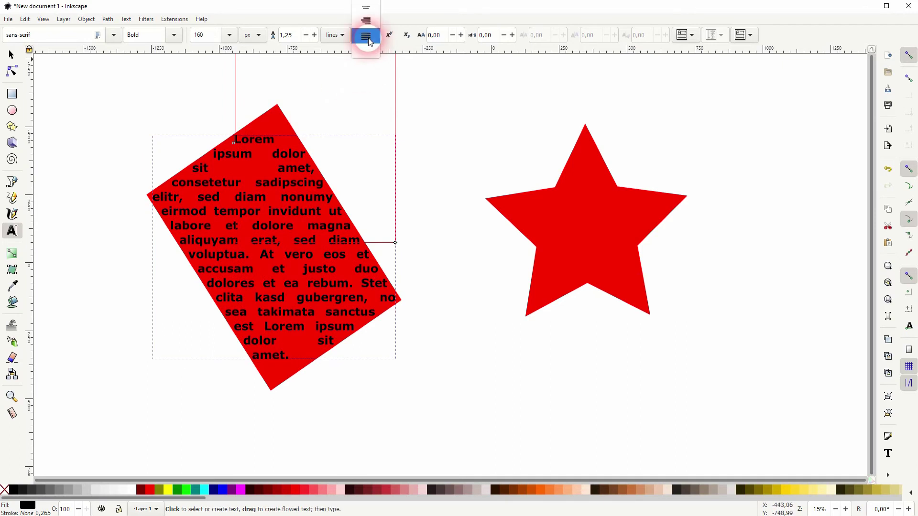
left_click(368, 37)
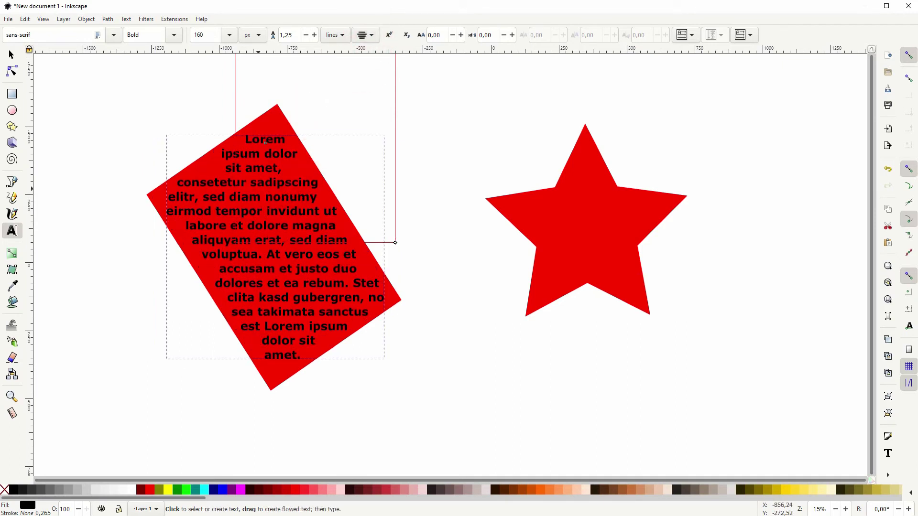
left_click(445, 369)
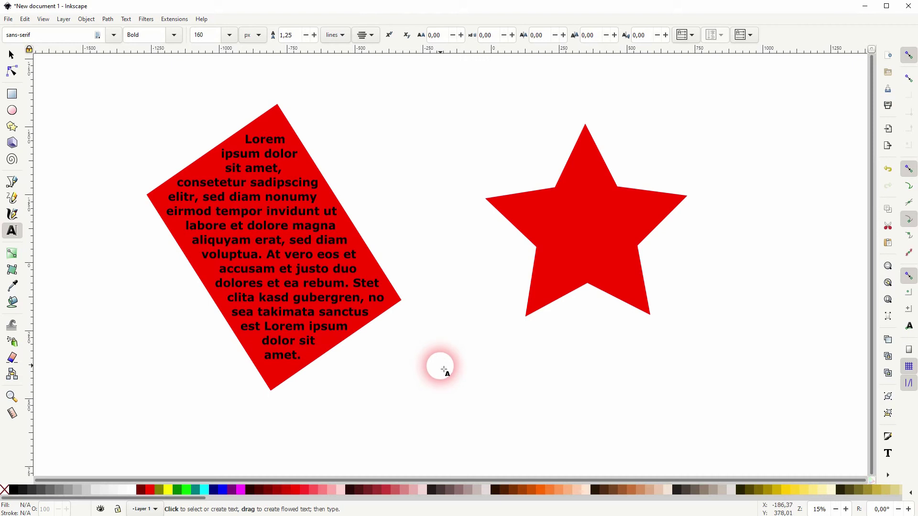
Step: Color the word 'invidunt' white in the flowed text and deselect
double_click(292, 211)
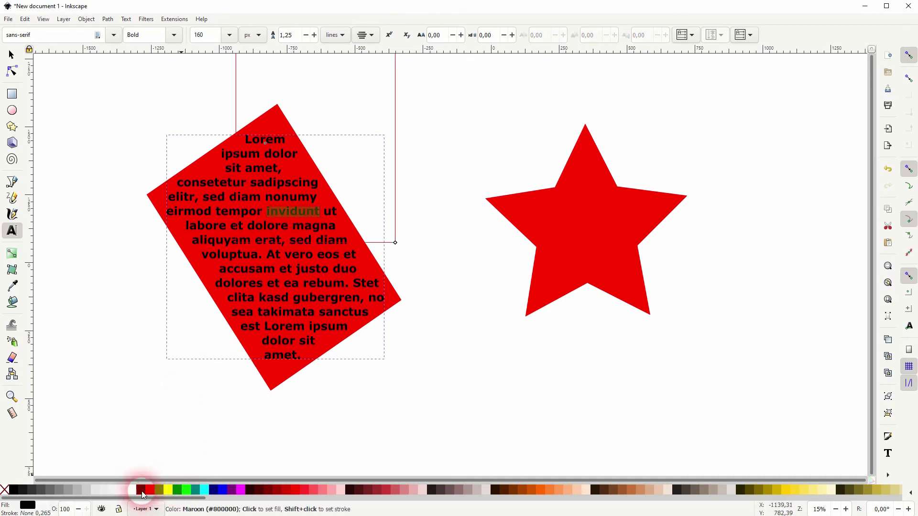
left_click(135, 490)
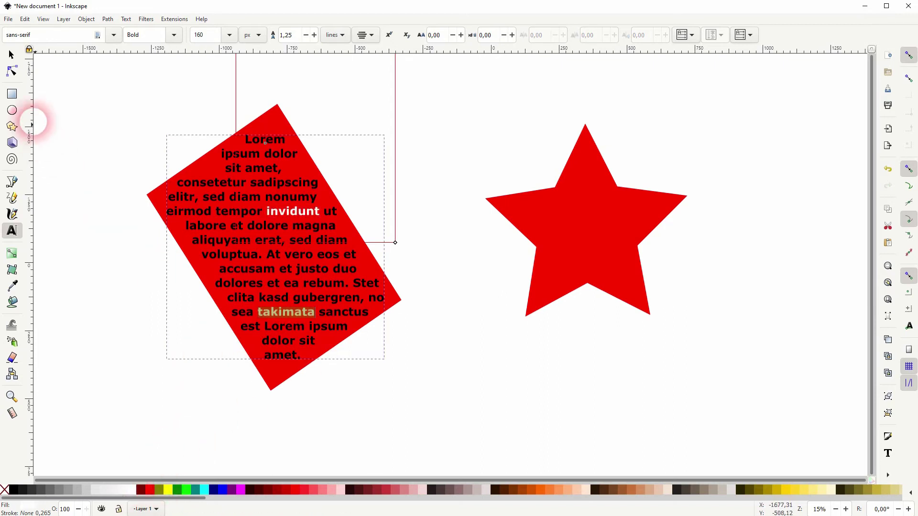
left_click(11, 54)
left_click(427, 409)
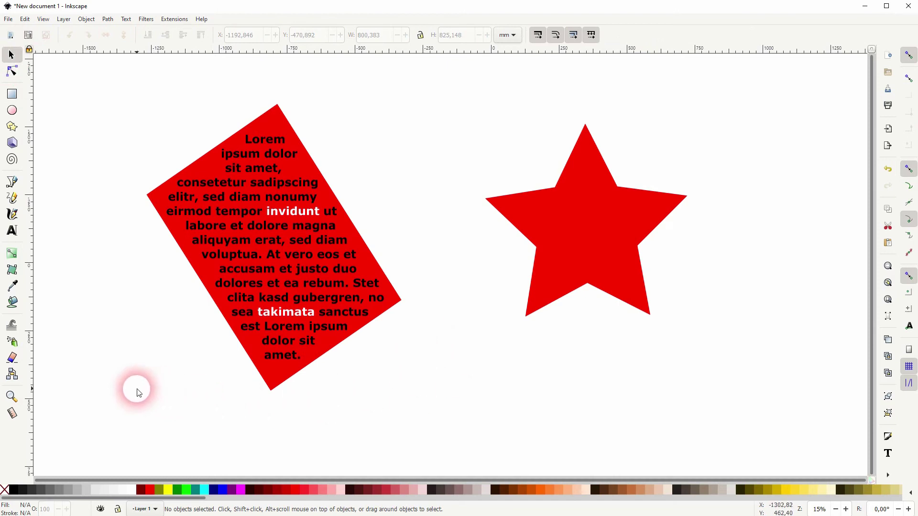
Step: Unflow the Lorem ipsum text from the red rectangle using Text > Unflow
left_click_drag(92, 409, 437, 82)
left_click(125, 19)
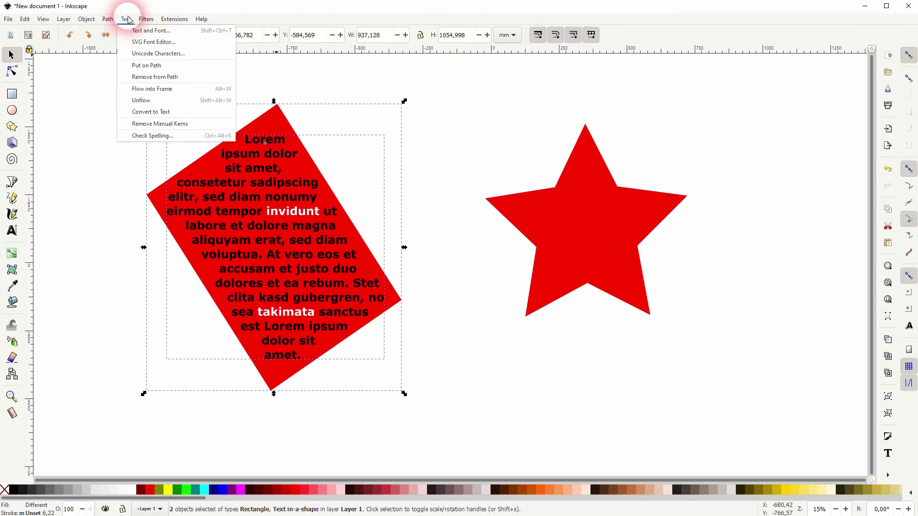
left_click(167, 105)
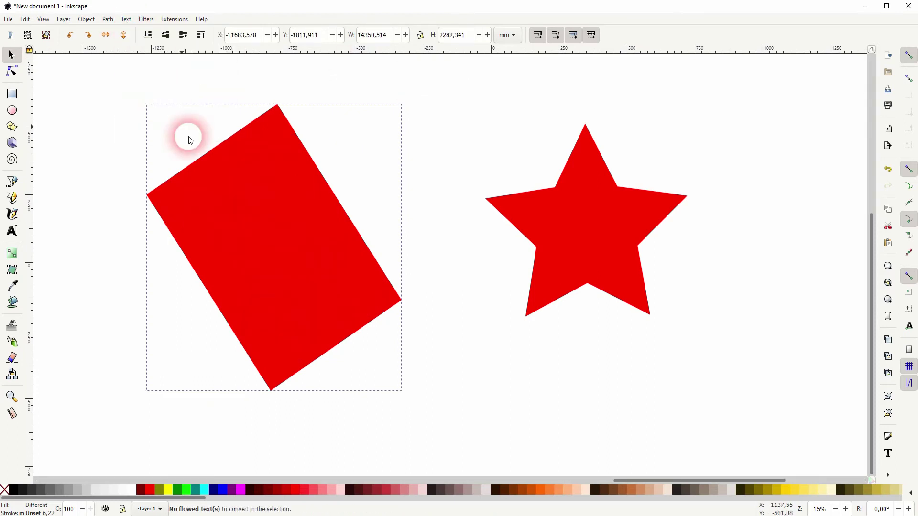
Step: Move the long text line down to sit just above the shapes
scroll(446, 269, "down", 5)
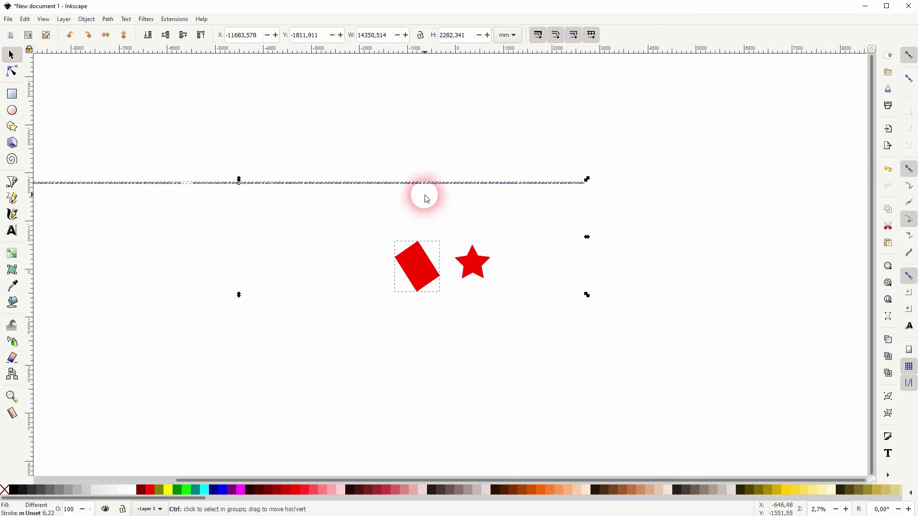
left_click(348, 128)
left_click_drag(324, 186, 601, 213)
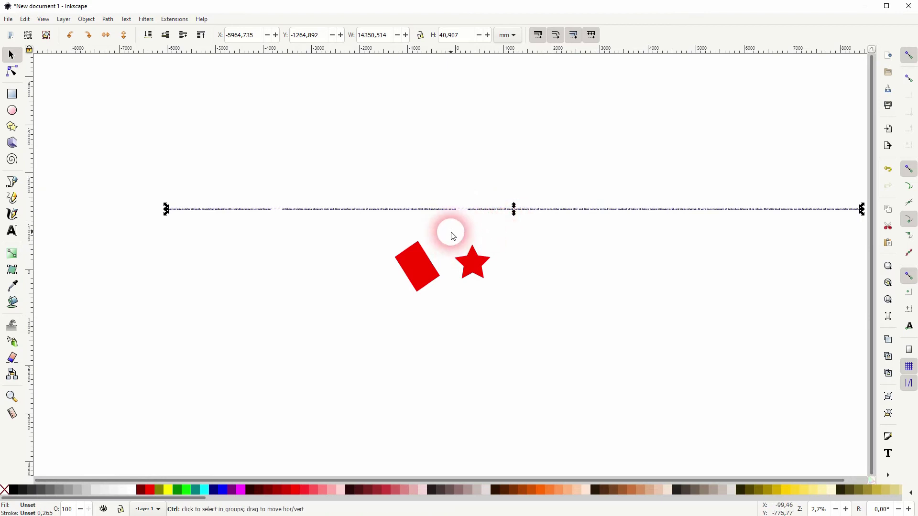
scroll(452, 231, "up", 3)
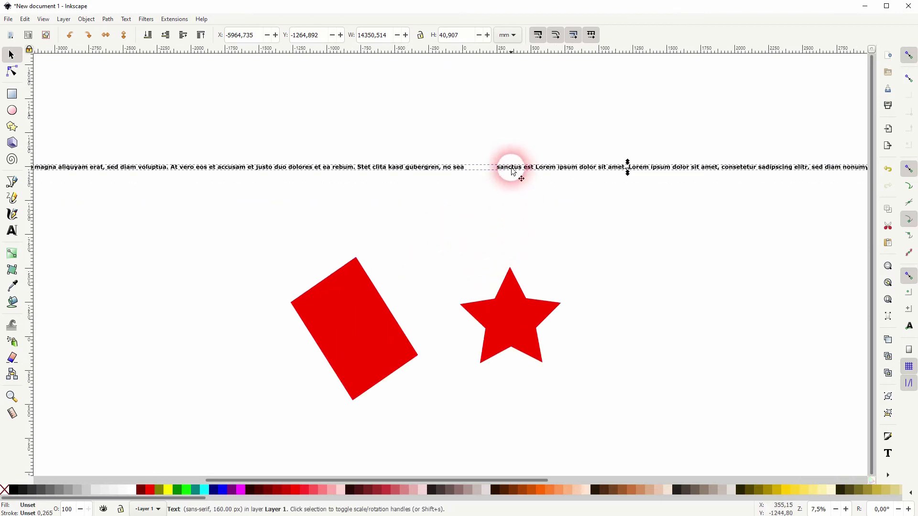
left_click_drag(512, 172, 549, 226)
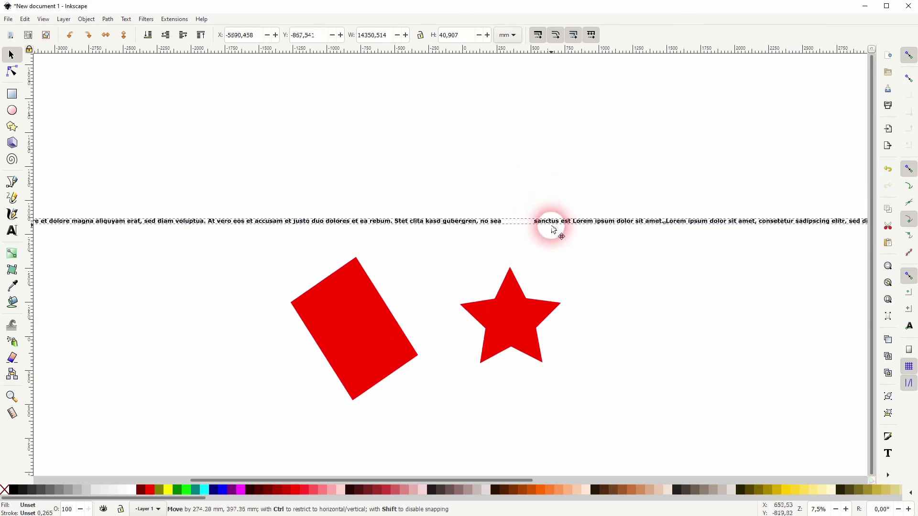
Step: Move the star down and right, then flow the Lorem ipsum text line into it
left_click(509, 319)
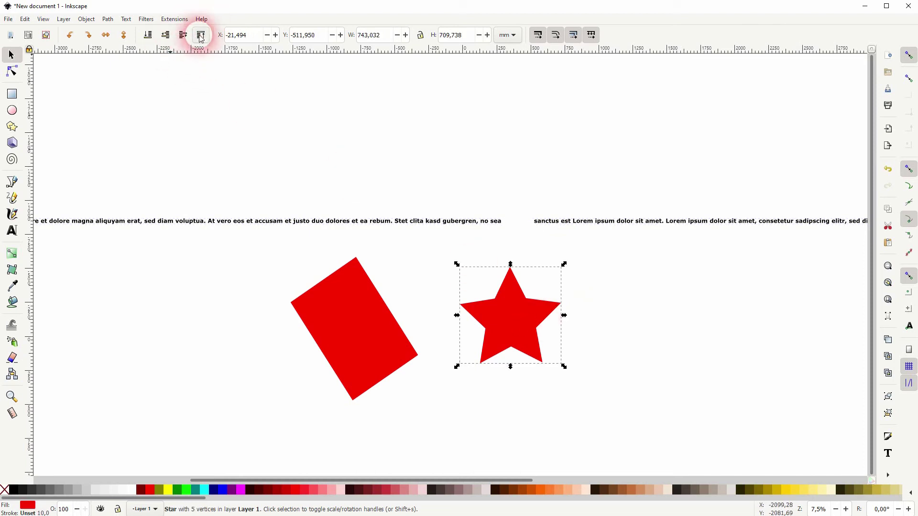
left_click(362, 81)
left_click_drag(509, 331, 561, 350)
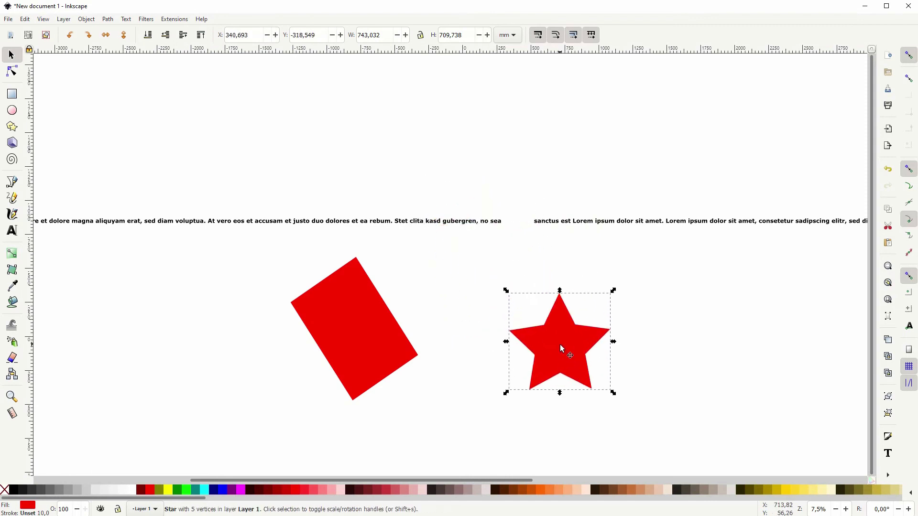
left_click(485, 225, "shift")
left_click(125, 19)
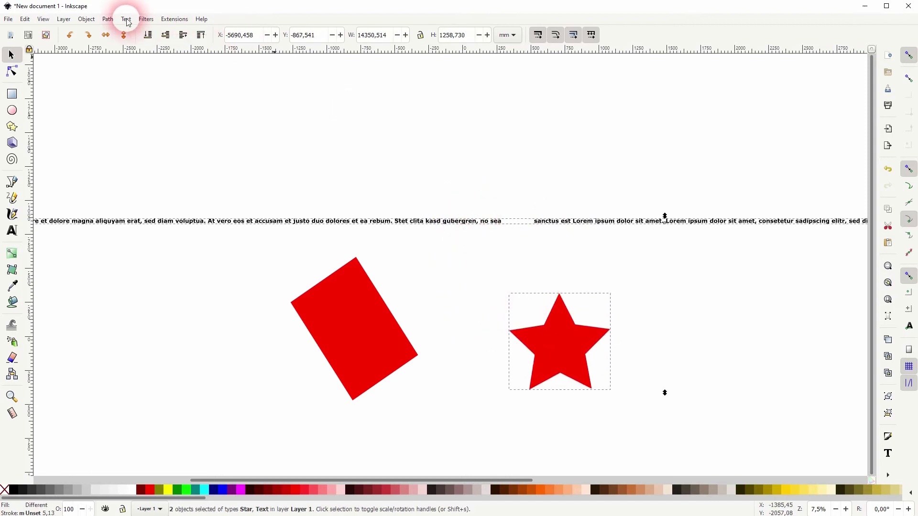
left_click(173, 89)
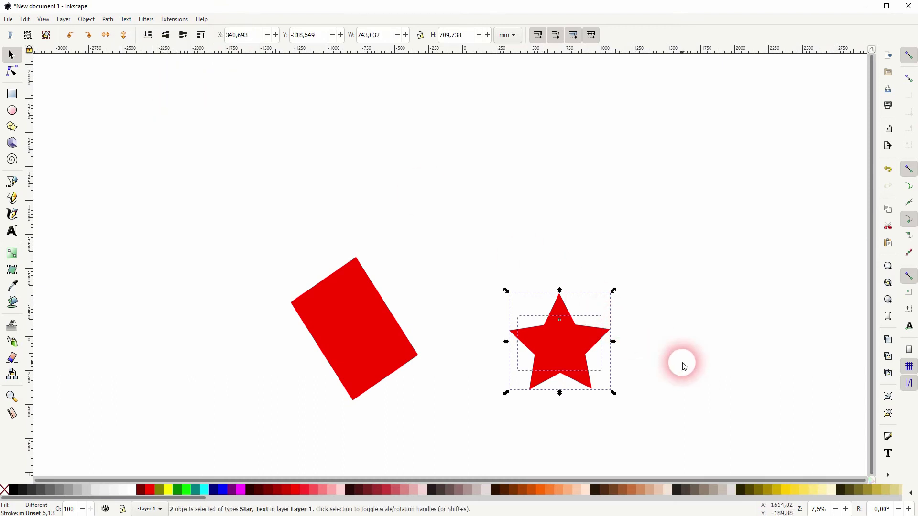
Step: Nudge the star slightly left and try to unflow the text from it
left_click(683, 366)
left_click_drag(573, 351, 535, 347)
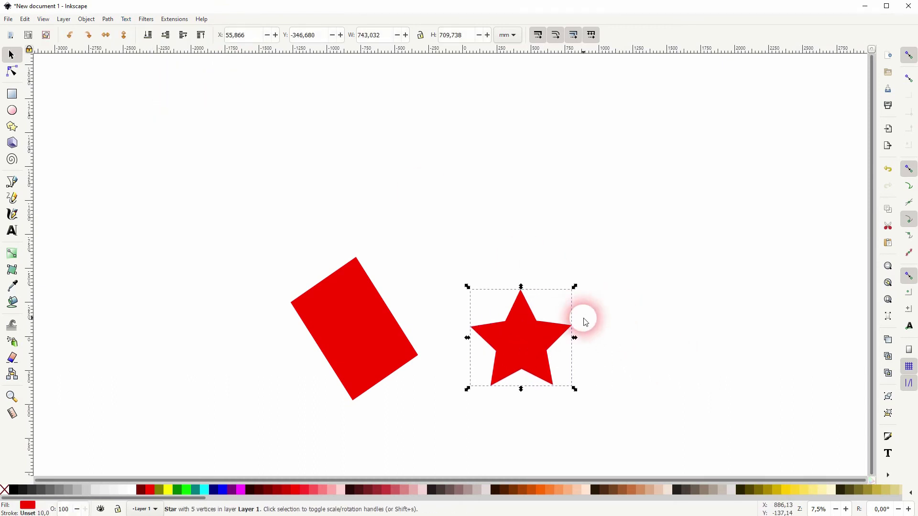
scroll(568, 307, "down", 4)
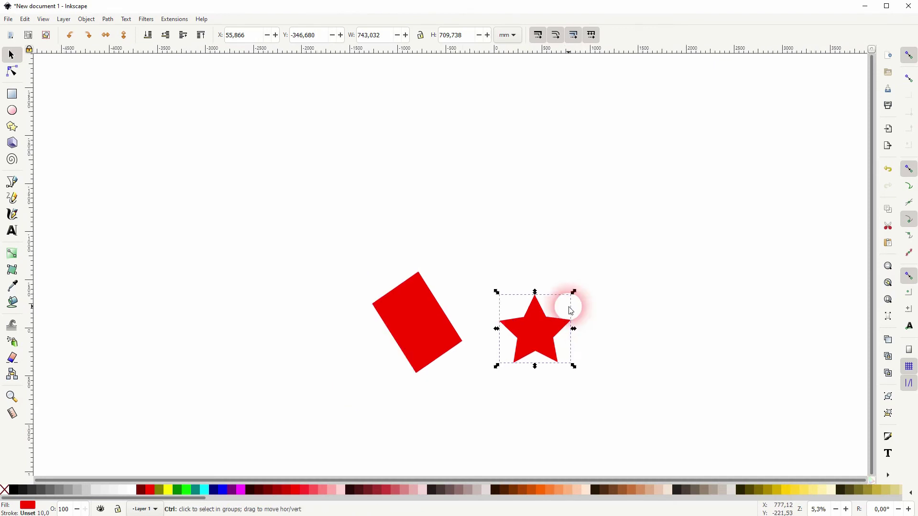
scroll(557, 313, "up", 4)
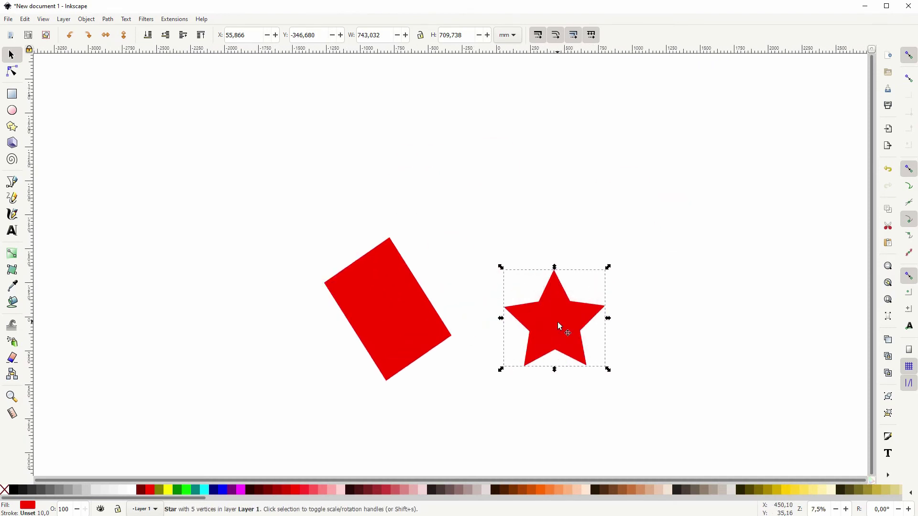
left_click(127, 19)
left_click(158, 99)
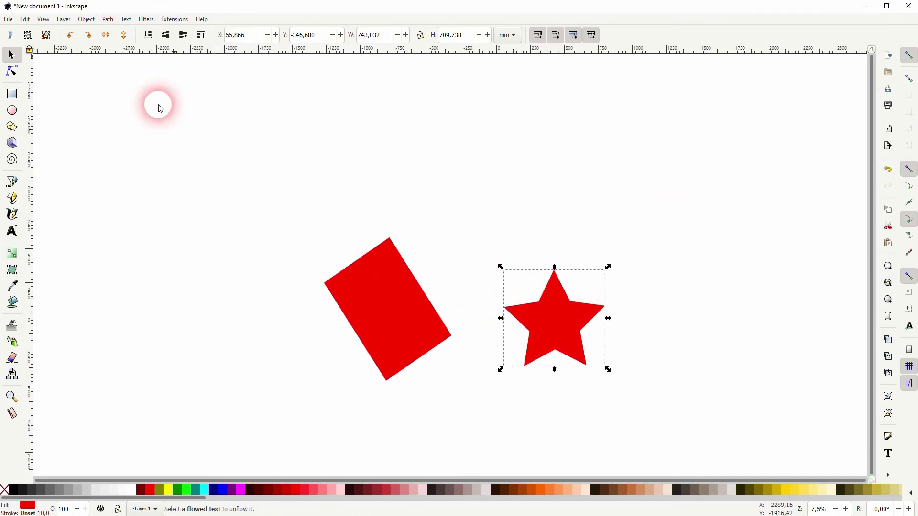
scroll(484, 204, "down", 4)
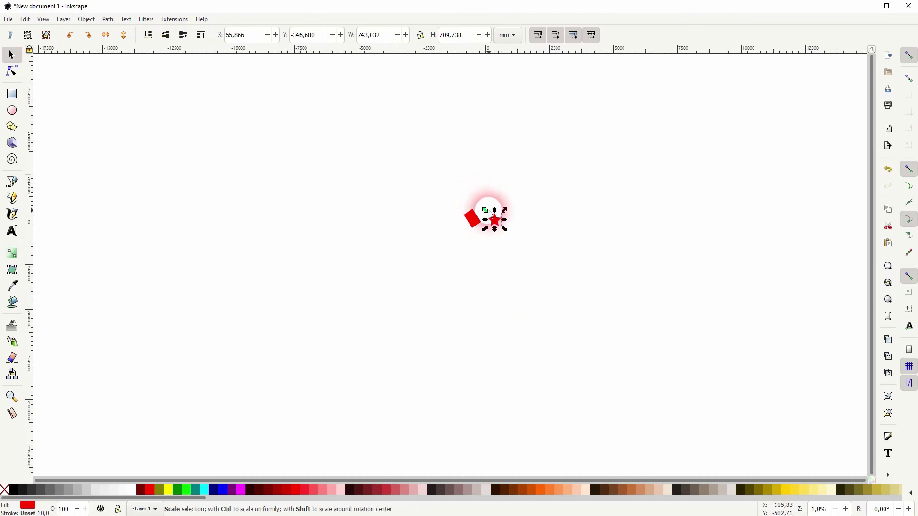
Step: Select the star with its flowed text and unflow the text back out
scroll(520, 202, "up", 2)
left_click(469, 196)
left_click_drag(469, 198, 572, 299)
left_click(126, 19)
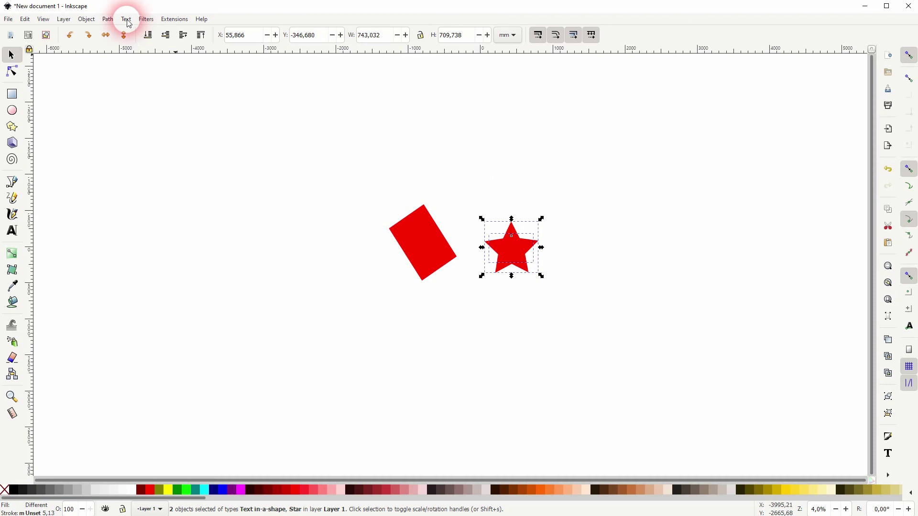
left_click(165, 100)
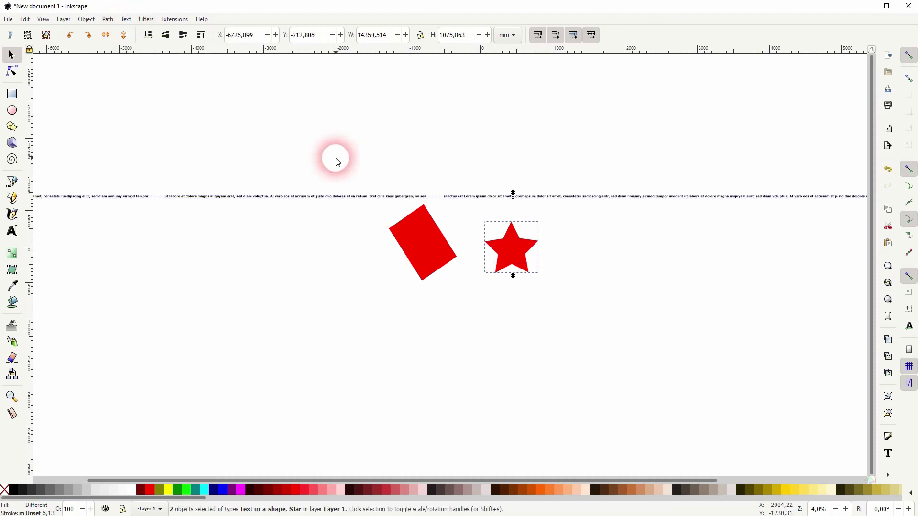
Step: Reposition the star and select it together with the long text line
left_click(516, 200)
scroll(516, 201, "up", 3)
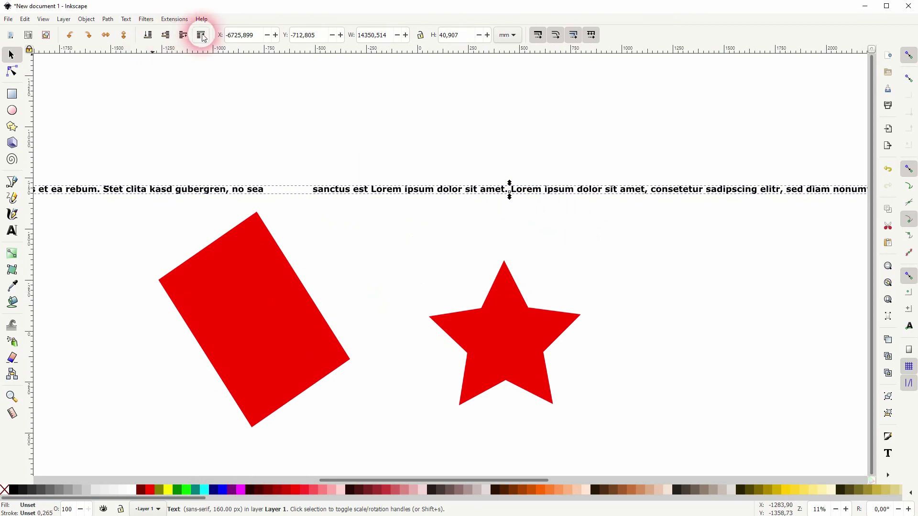
left_click(625, 251)
left_click_drag(505, 358, 482, 219)
left_click_drag(494, 175, 575, 311)
left_click(531, 191, "shift")
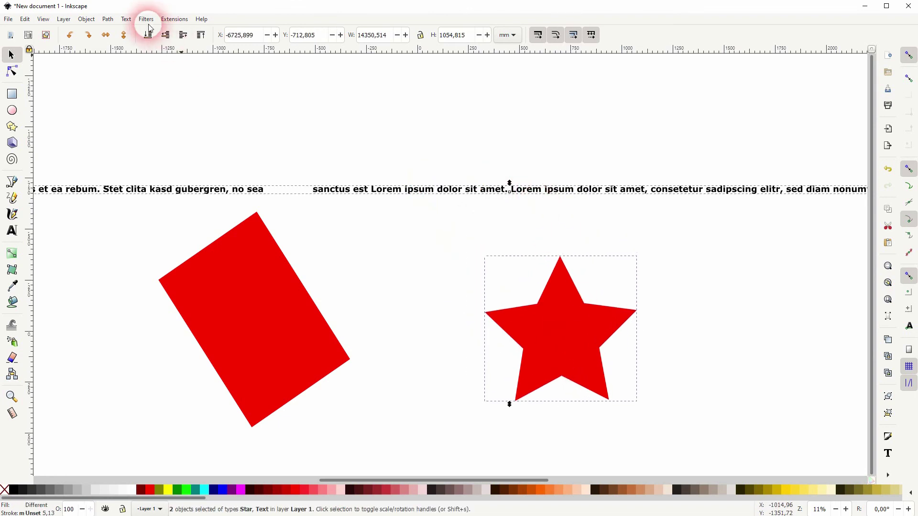
left_click(126, 19)
left_click(160, 89)
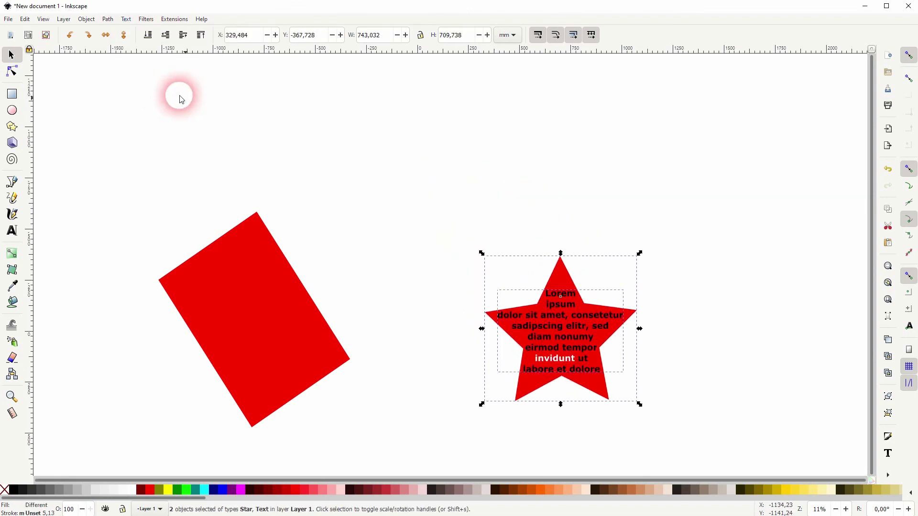
left_click(707, 347)
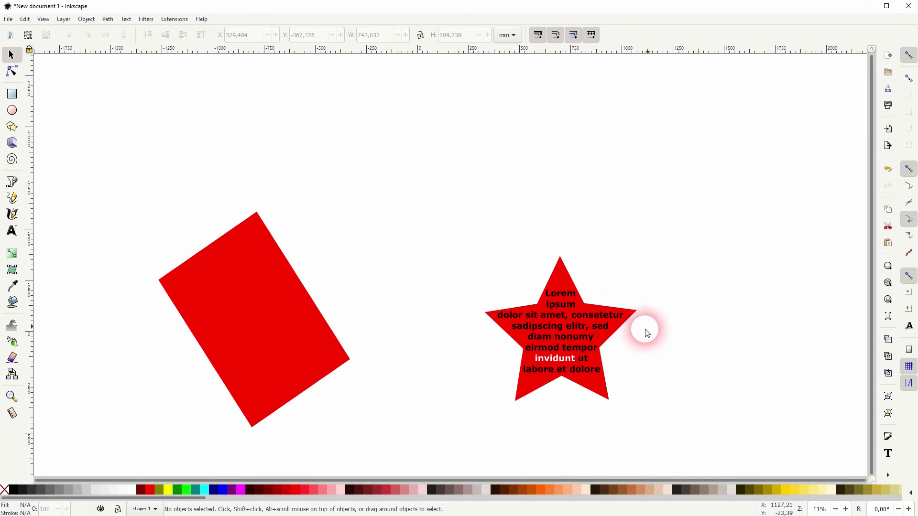
left_click_drag(453, 425, 733, 213)
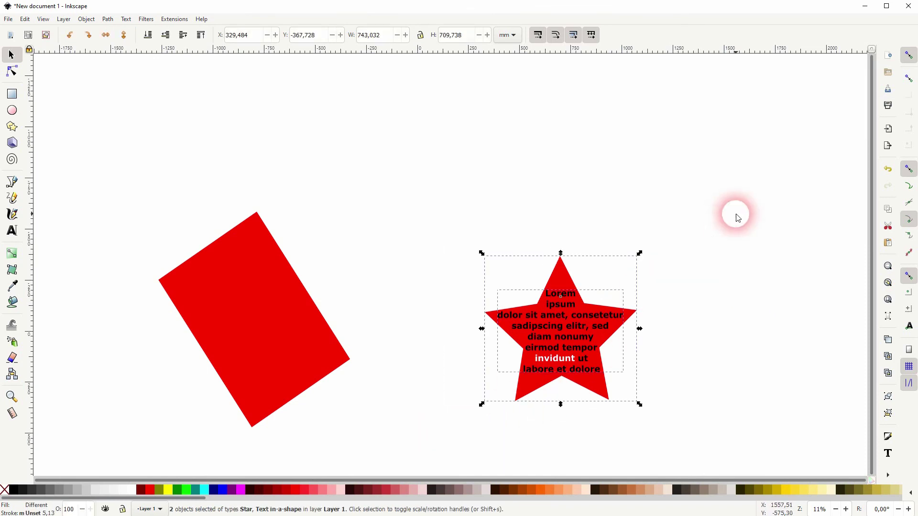
left_click(757, 322)
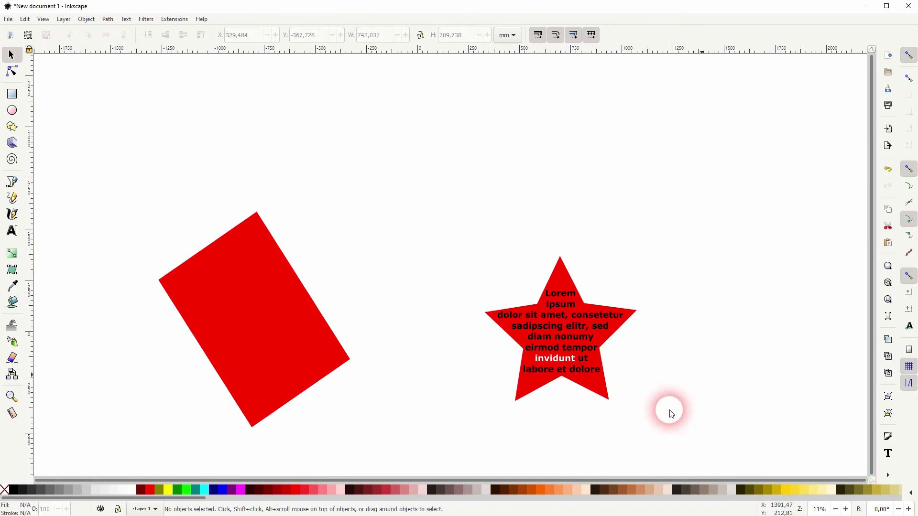